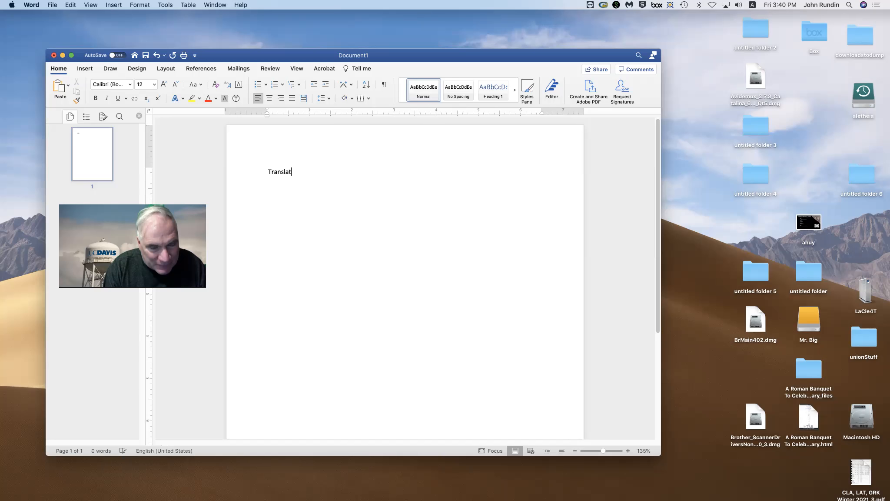
- Complete the heading "Translate into Latin" and leave a blank line below it
text(e into )
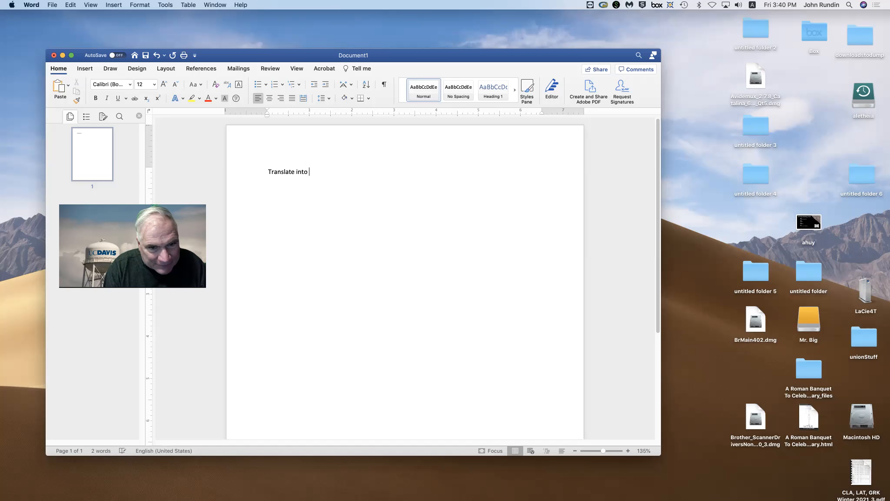
text(Latin)
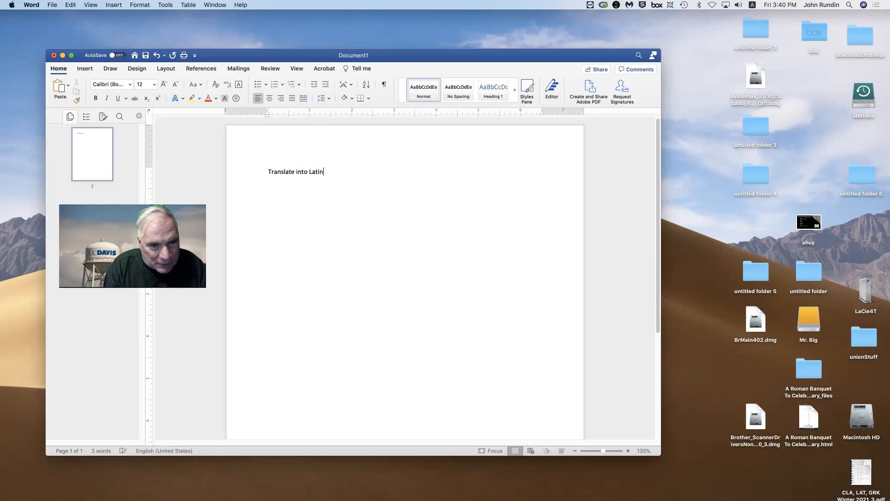
key(Return)
key(Return)
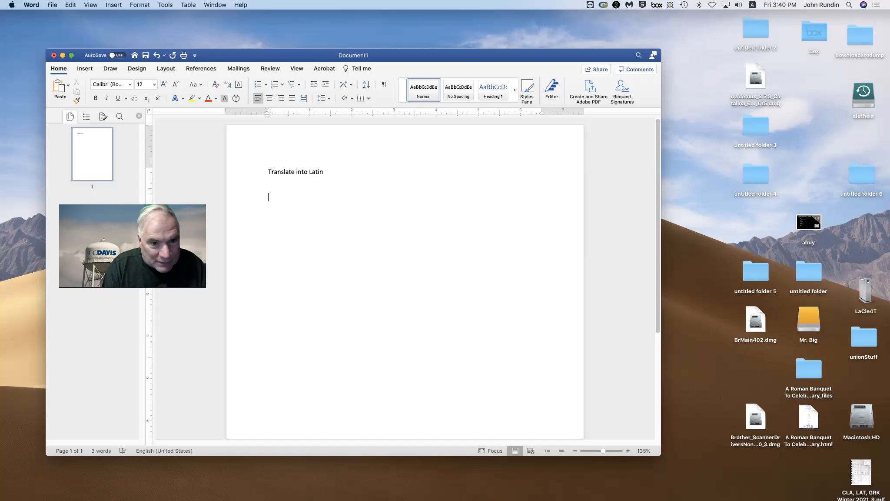
- Add the first exercise item "1. Marcus loves Livia." below the heading, followed by a new line
text(1.)
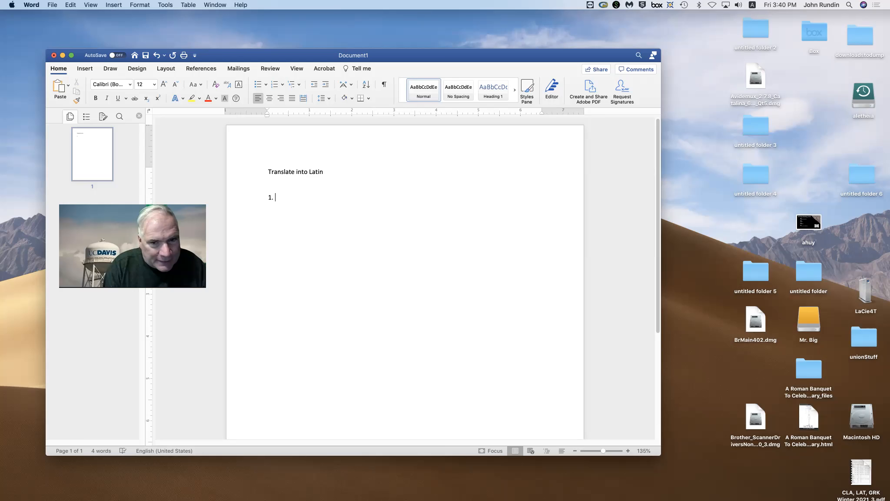
text( Mar)
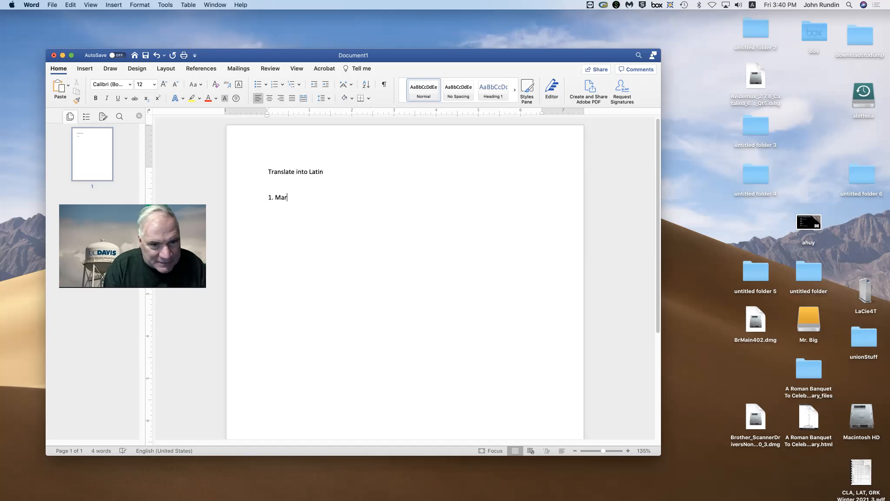
text(cus loves )
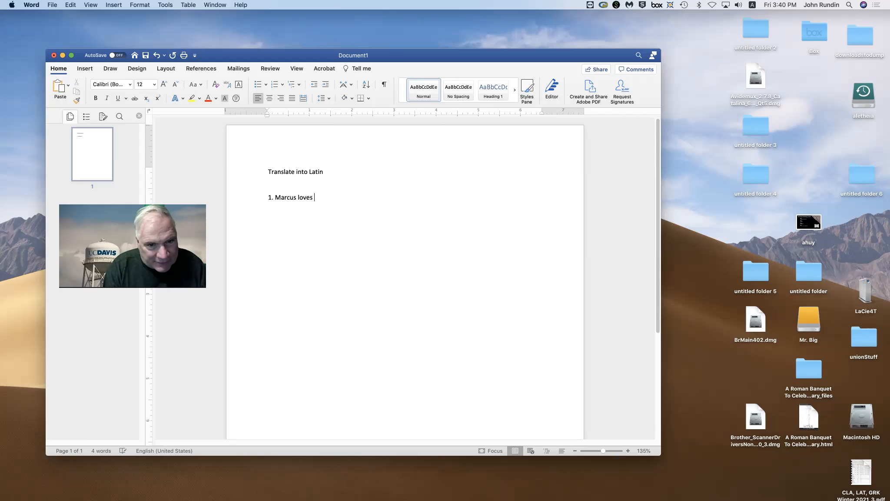
text(Livia.)
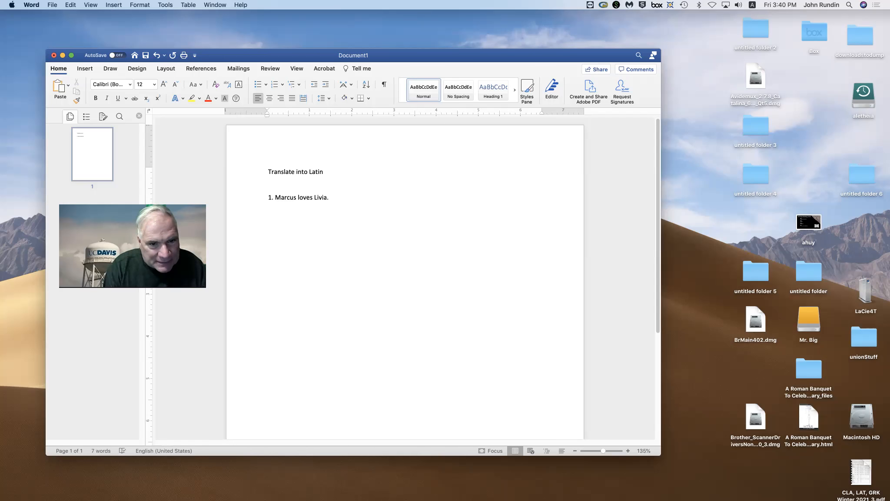
key(Return)
key(Return)
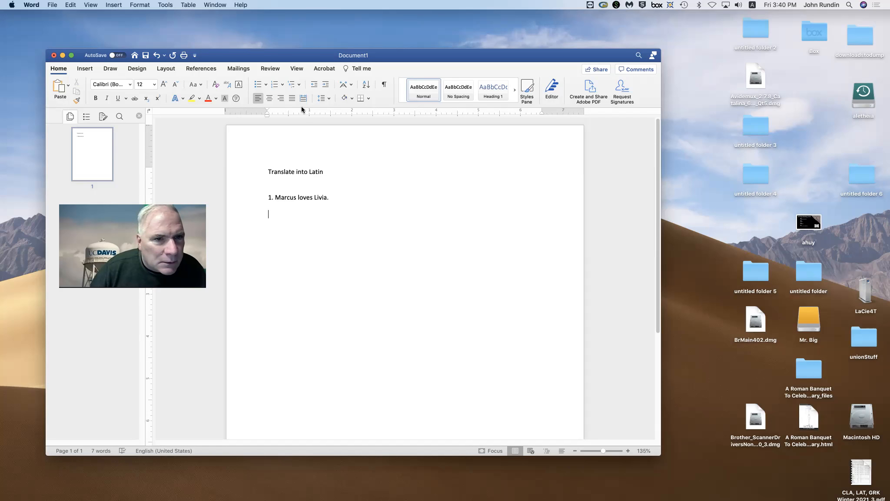
- Insert a table with 1 column and 1 row below the exercise sentence
click(191, 5)
mouse_move(249, 27)
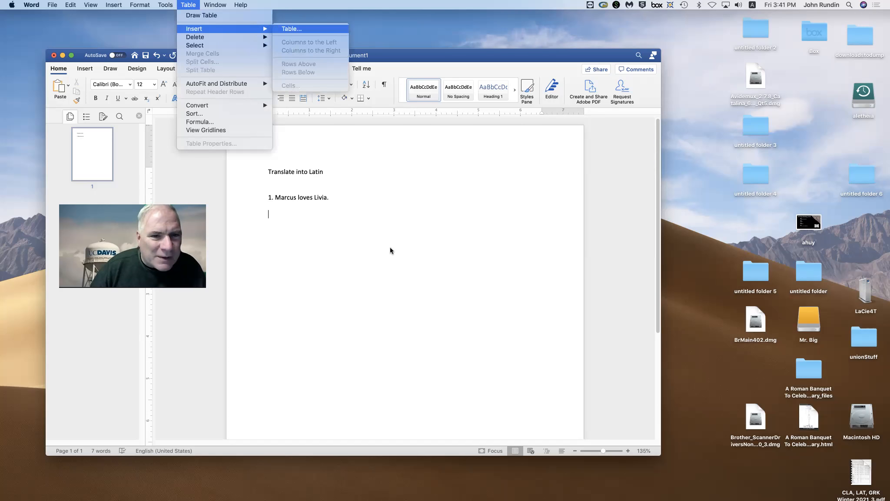
key(Return)
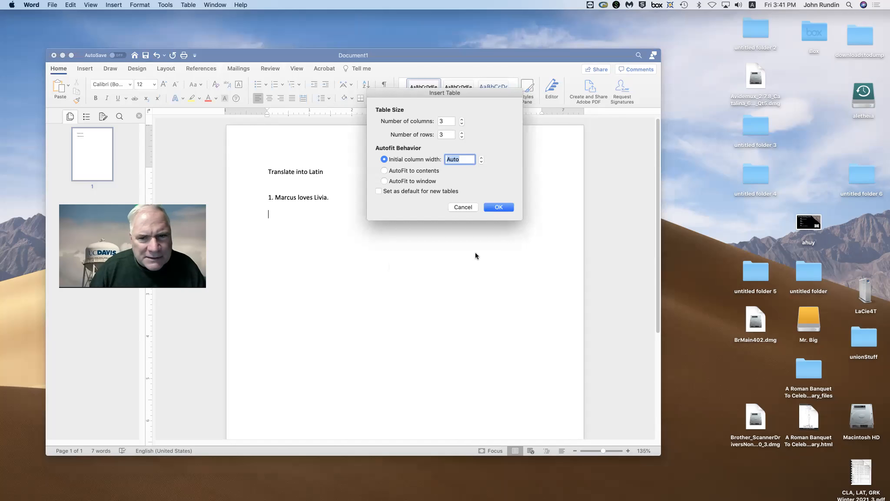
click(440, 121)
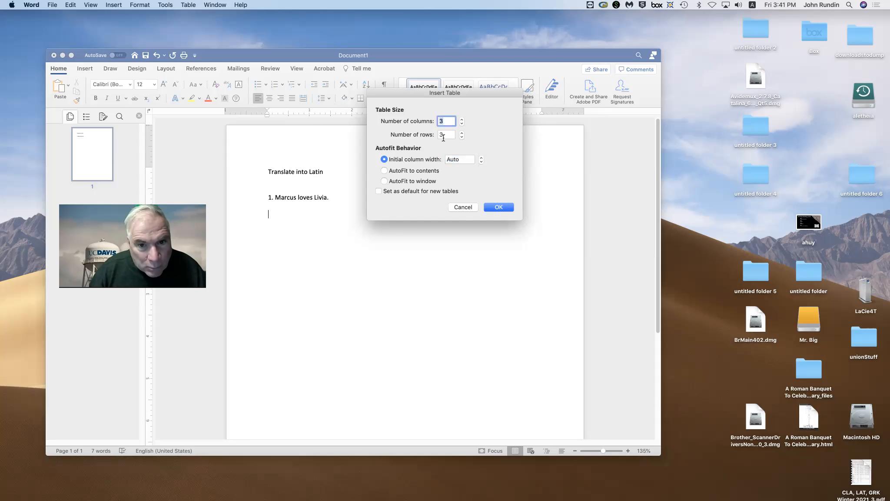
text(1)
click(441, 135)
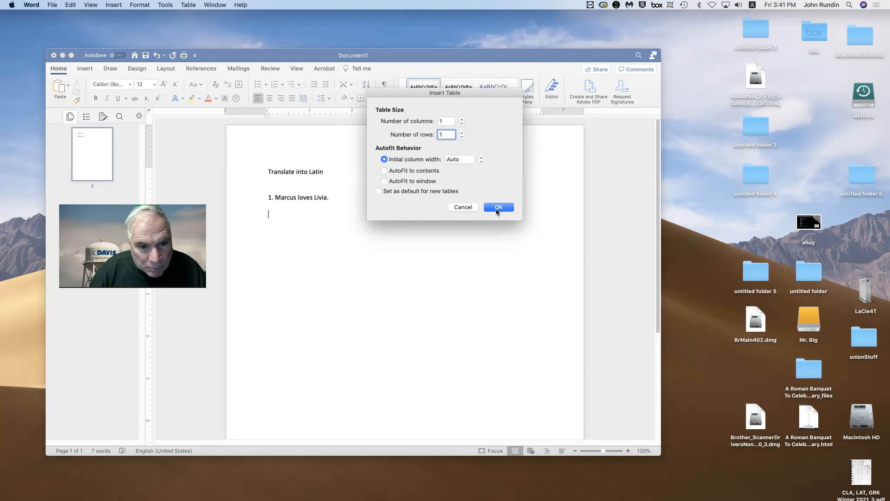
click(497, 209)
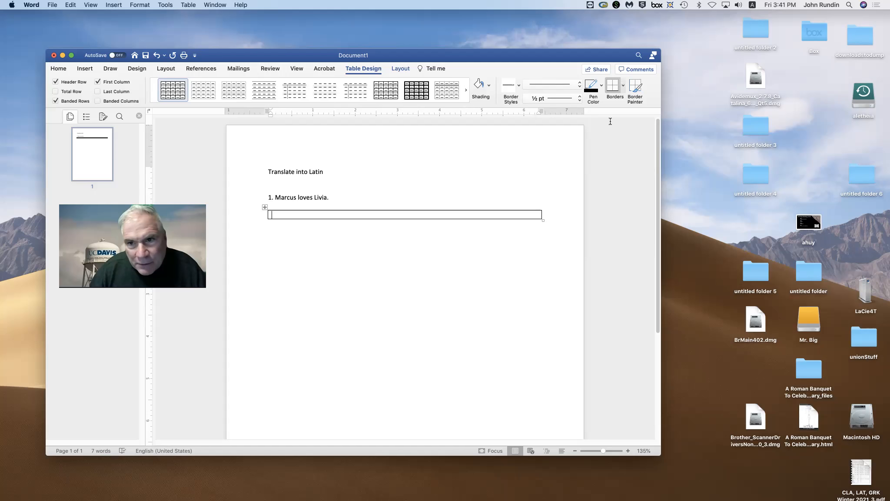
- Leave only a bottom border on the one-cell table and show the table gridlines
click(623, 86)
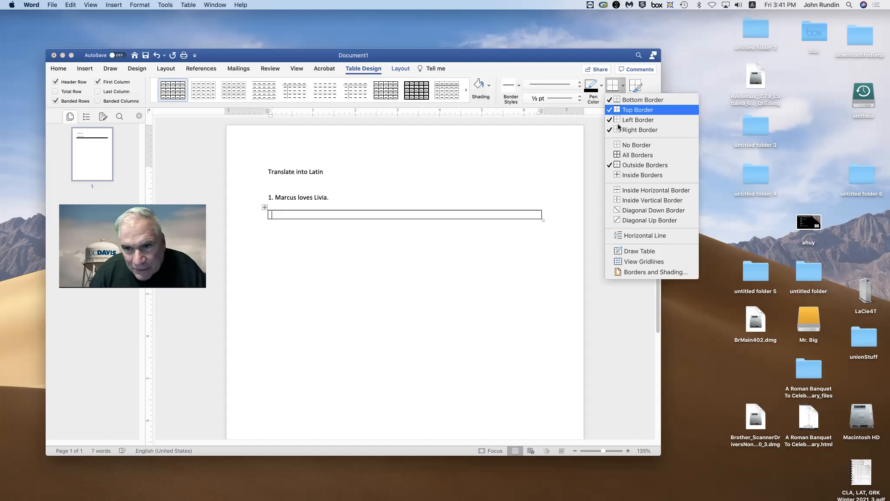
click(637, 145)
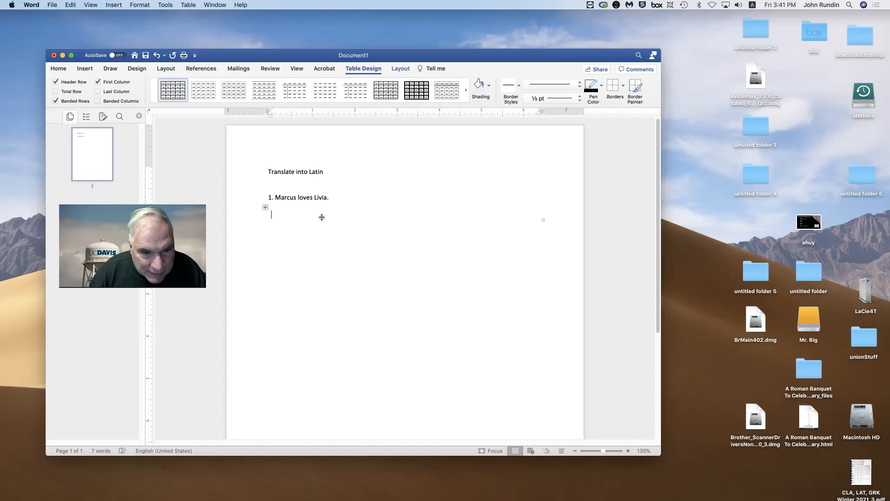
click(624, 82)
click(619, 101)
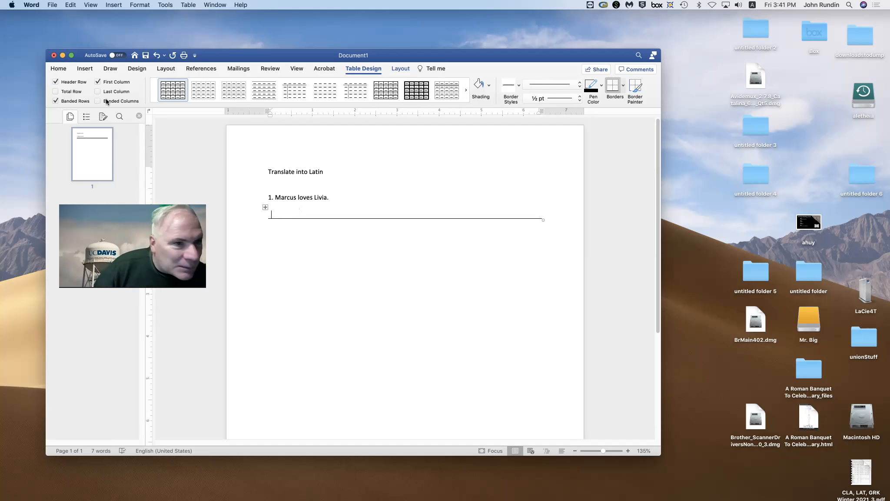
click(395, 71)
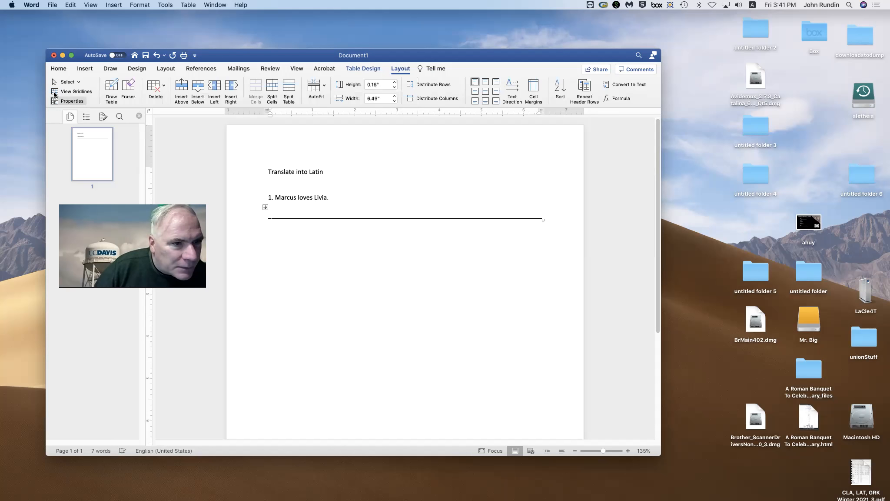
click(55, 94)
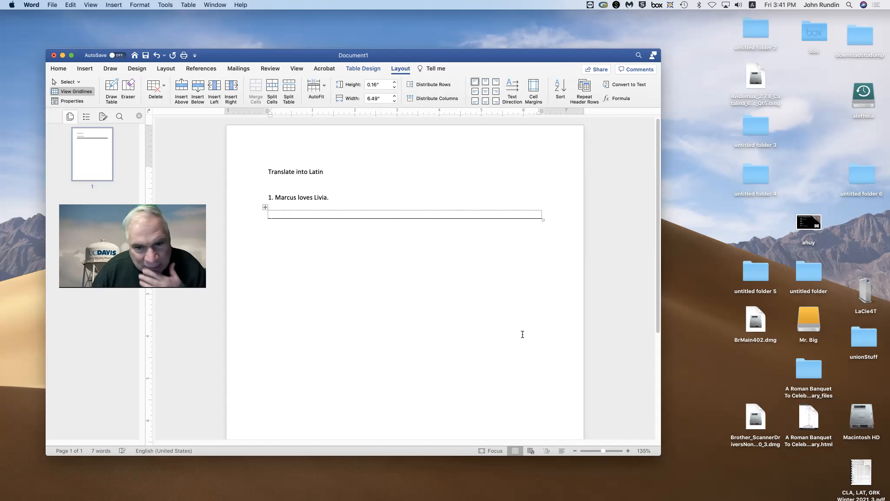
- Set the text in the answer cell to italic with a dark blue theme font color
drag(603, 450, 606, 452)
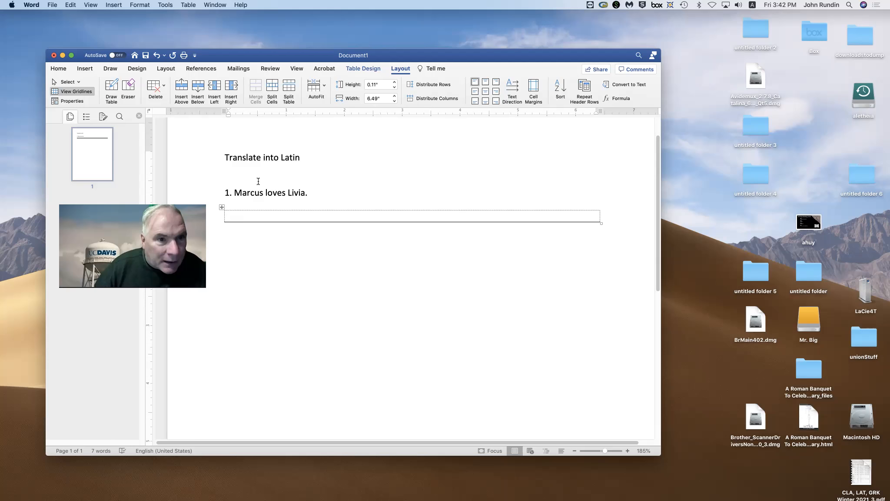
click(59, 68)
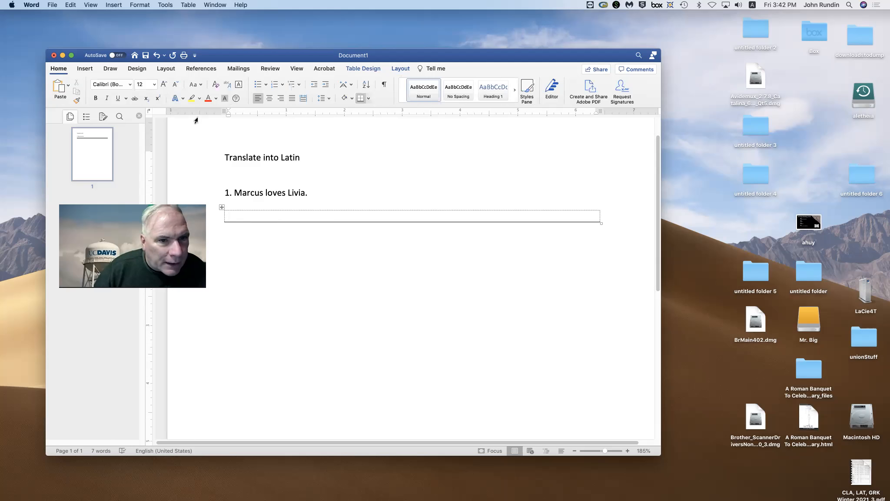
click(106, 98)
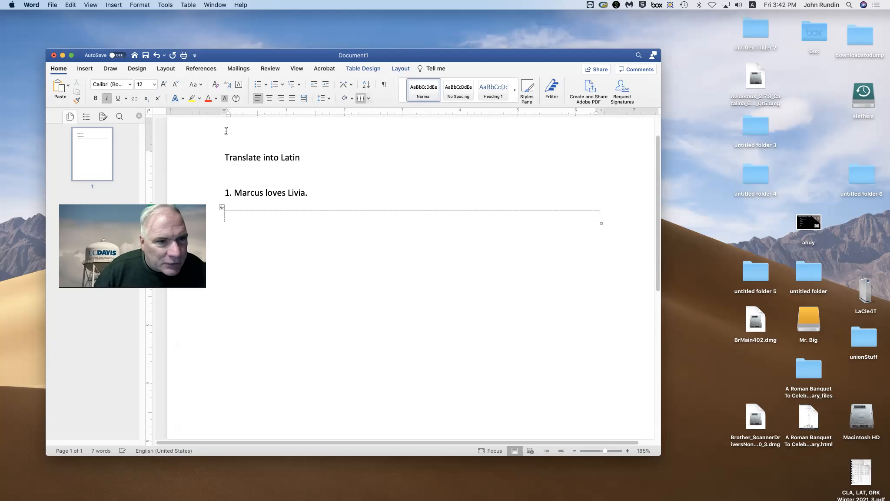
click(215, 98)
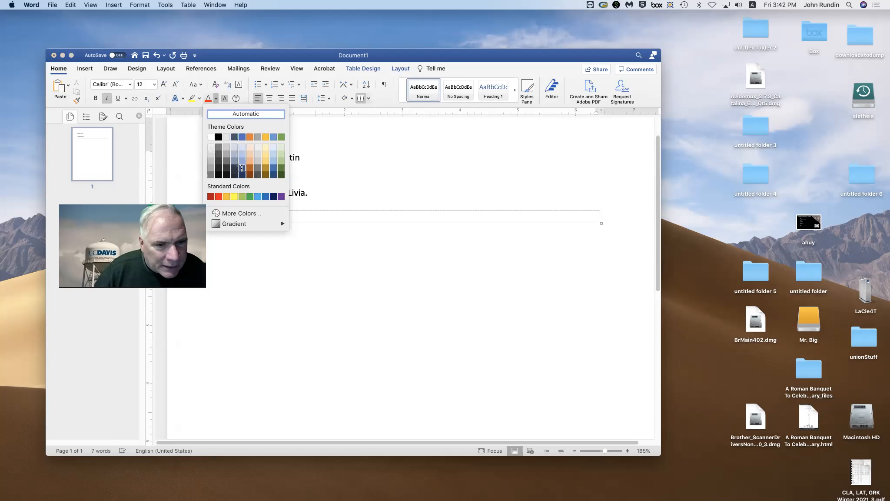
click(242, 168)
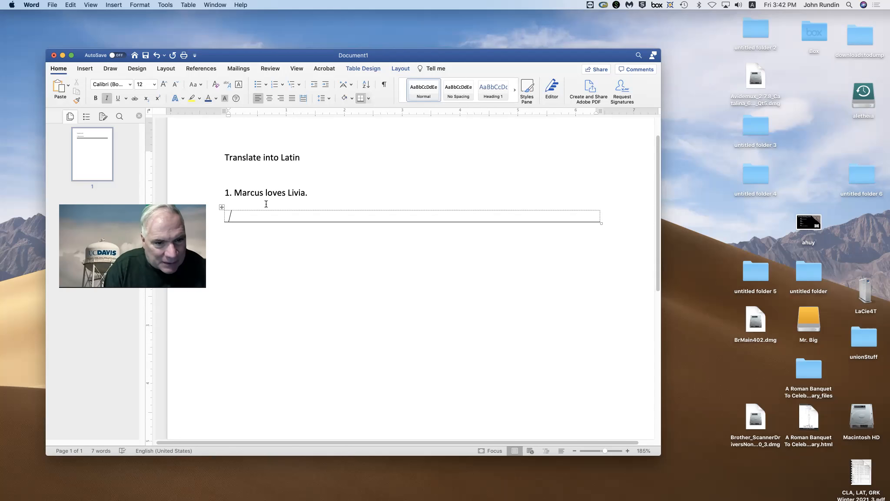
- Enter the sample answer "Marcus Liviam amat." in the table cell
text(Marcus )
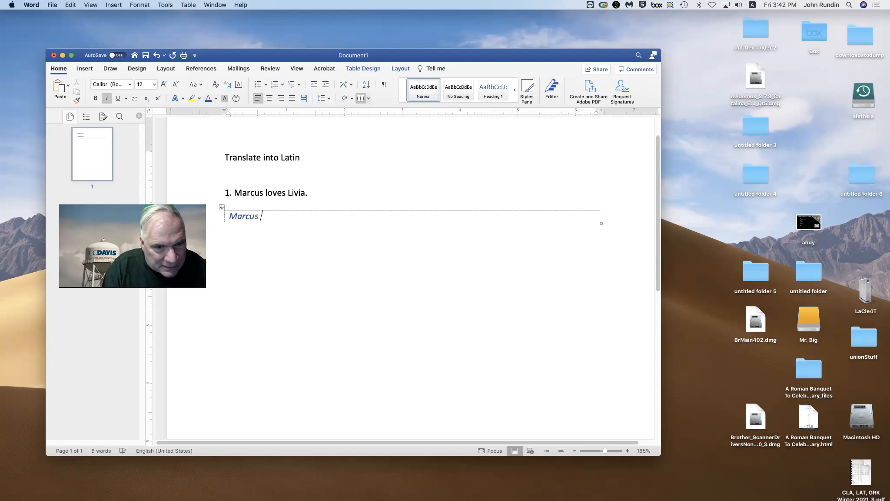
text(Li)
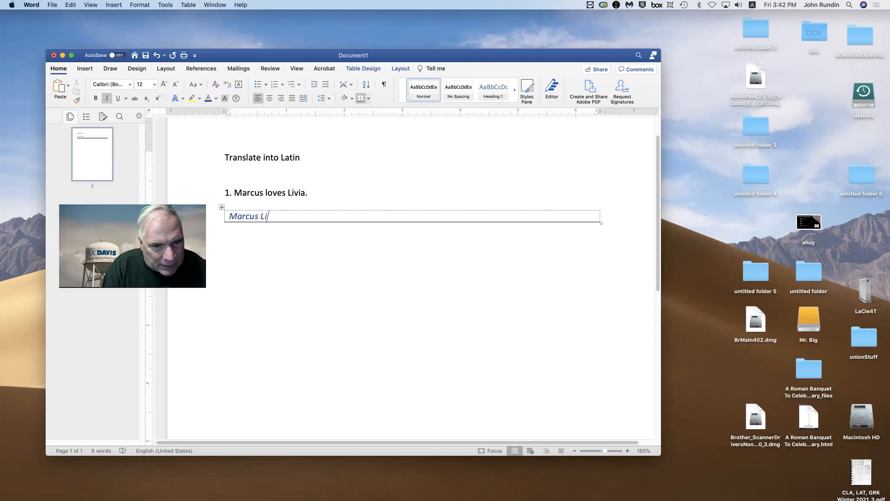
text(viam am)
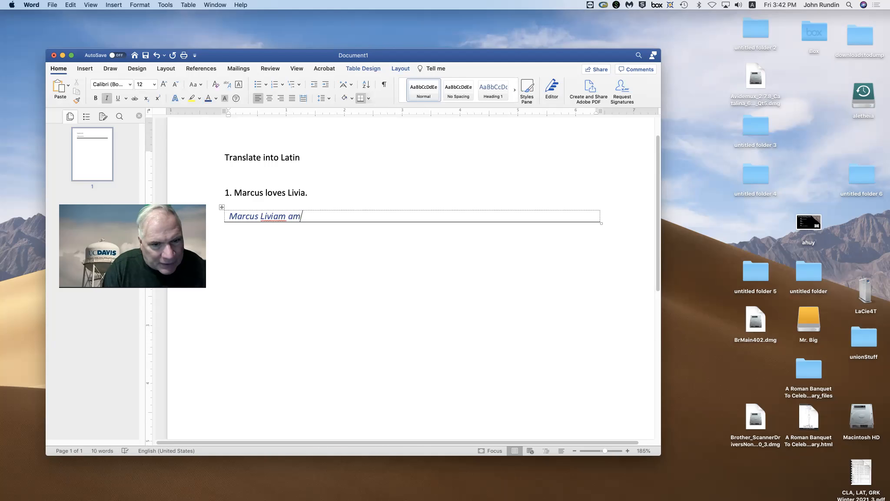
text(at.)
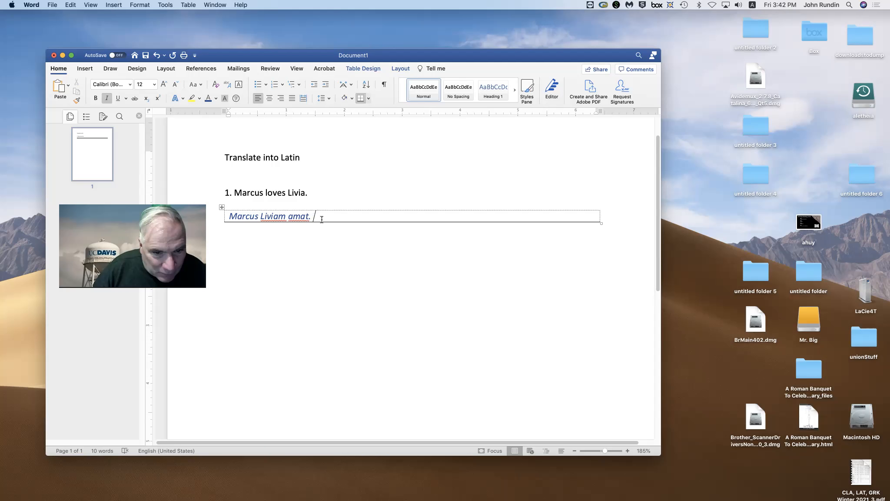
double_click(263, 217)
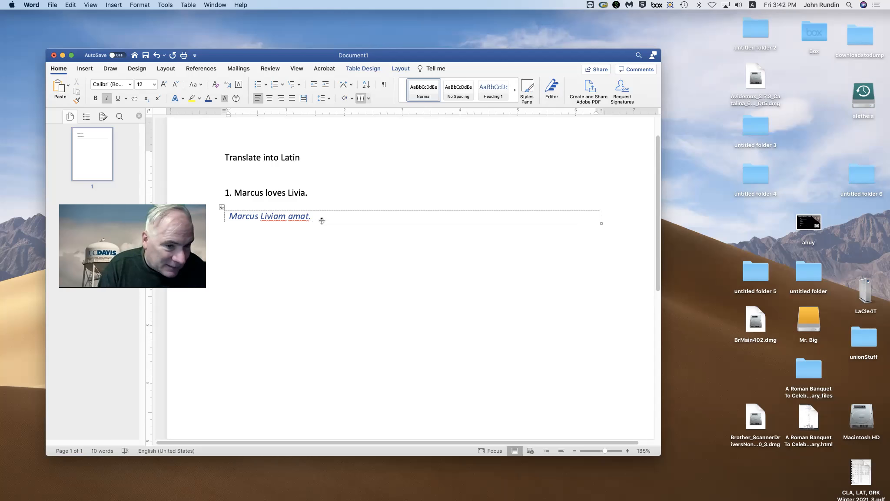
- Add the instruction "Put the correct form of Livia in the blank." below the table, followed by a new line
click(338, 245)
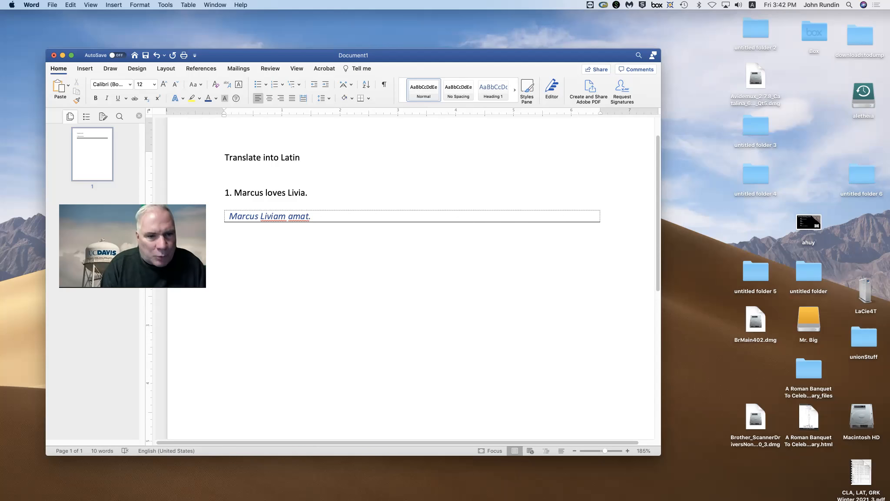
text(Put the corrc)
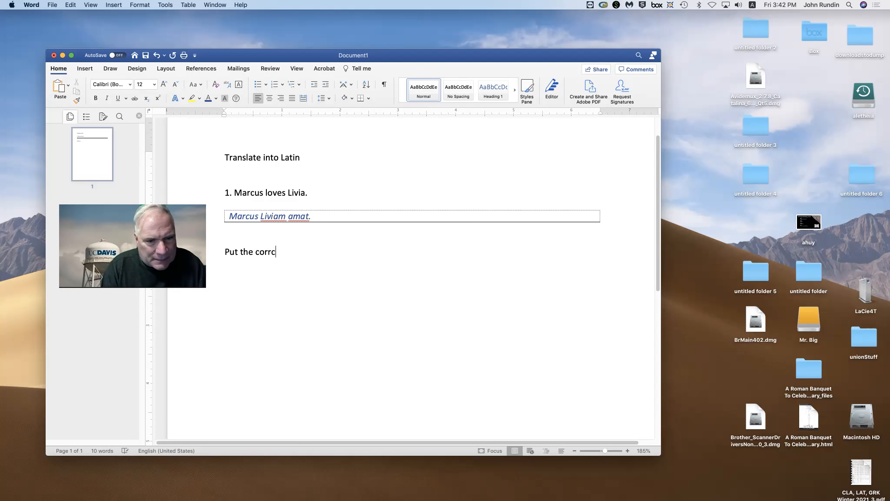
key(BackSpace)
text(ect form )
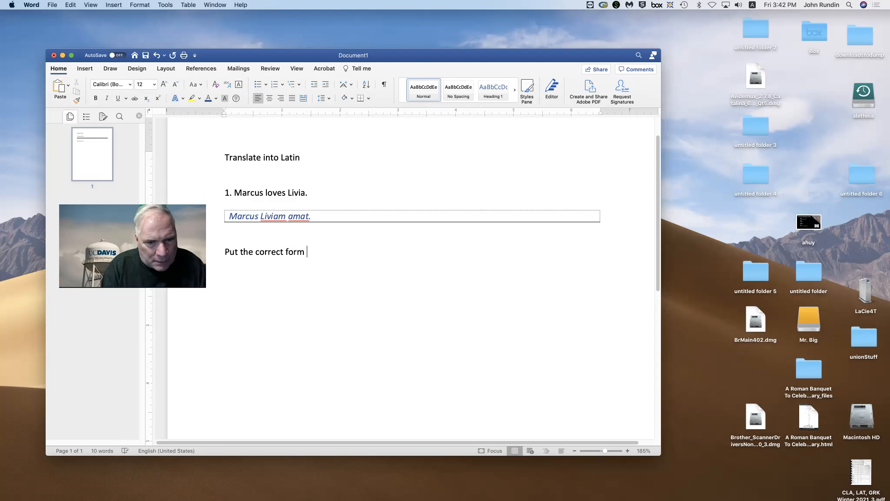
text(of Livia in the)
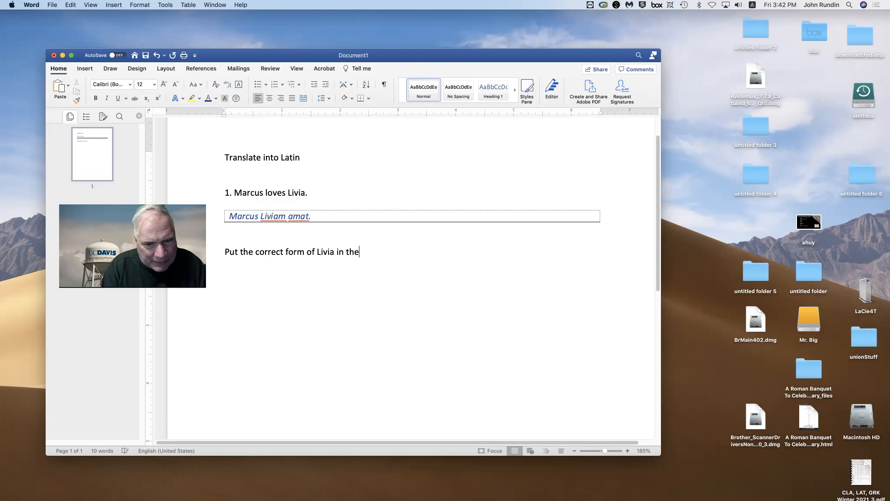
text(b)
key(BackSpace)
text(blain)
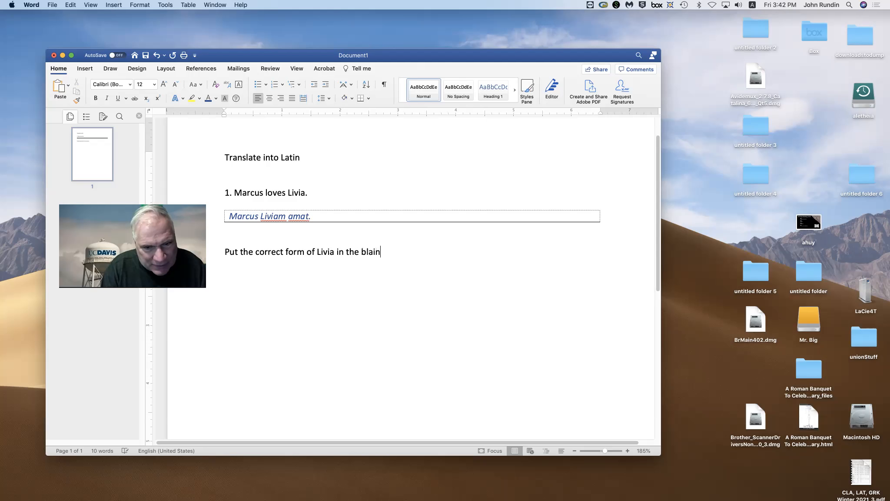
key(BackSpace)
key(BackSpace)
text(nk.)
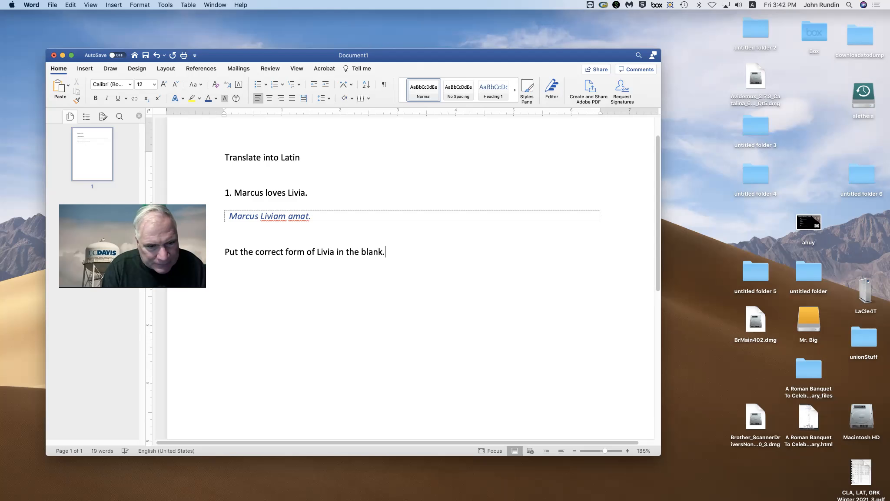
key(Return)
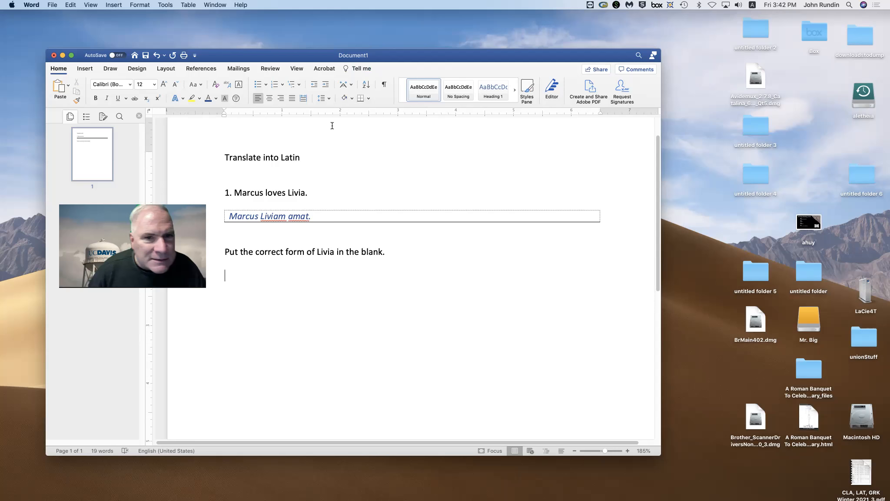
- Insert a table with three columns and one row below the "Put the correct form of Livia in the blank." instruction
click(189, 5)
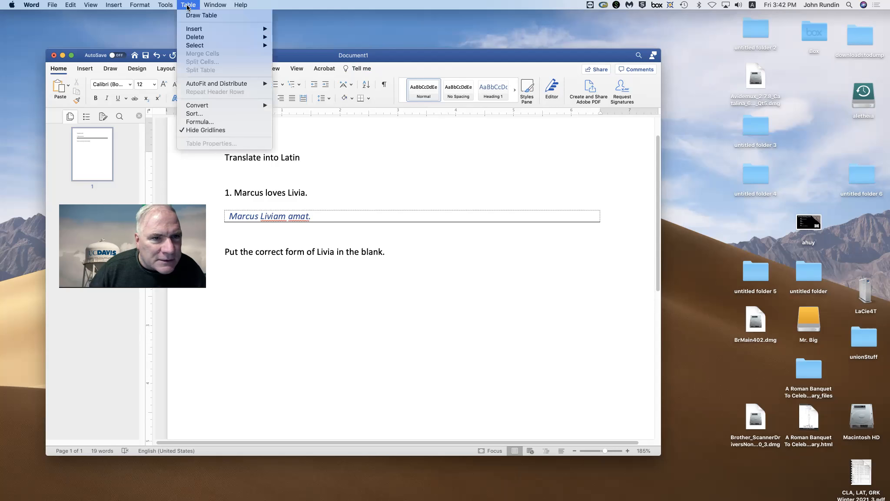
click(304, 30)
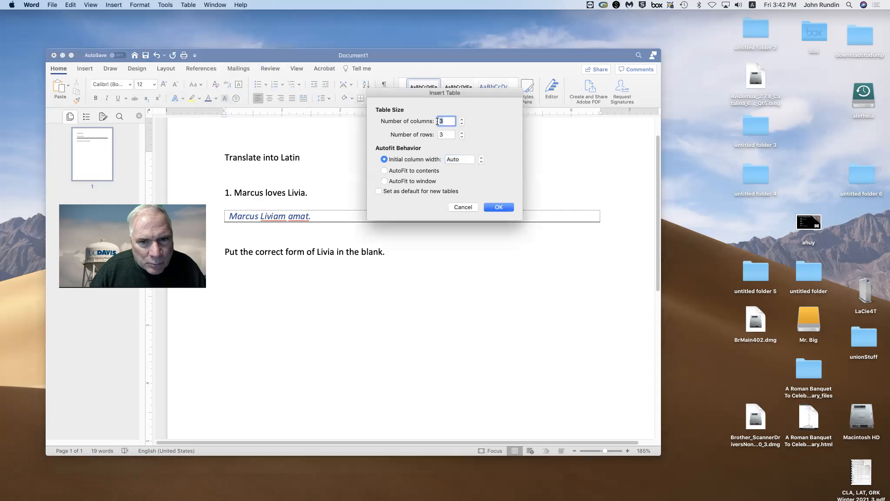
click(439, 134)
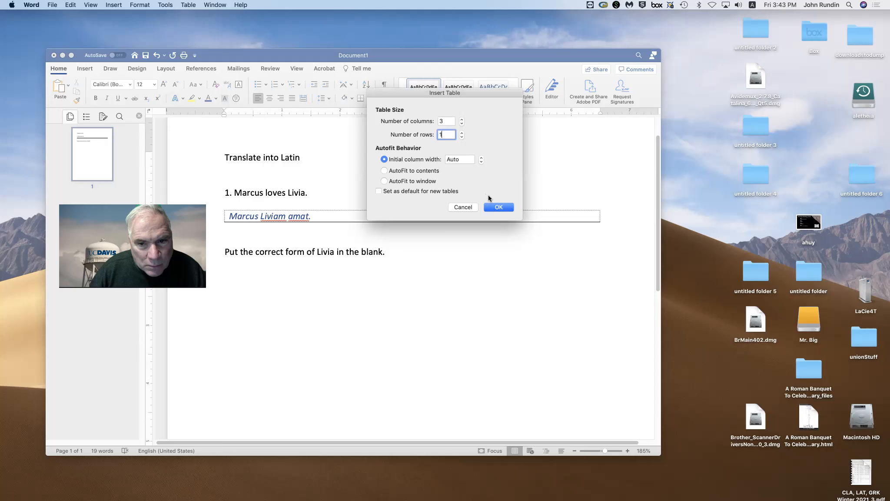
click(498, 208)
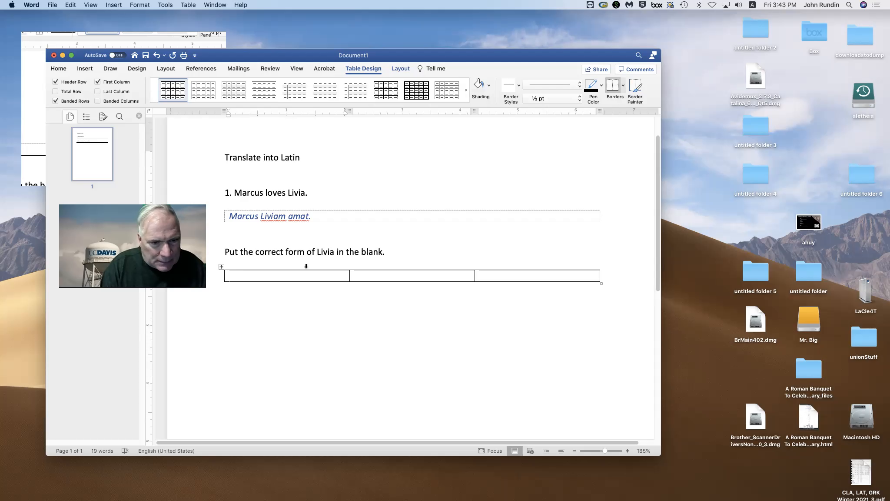
- Enter "Marcus" in the first cell and "amat." in the third, narrowing the first column around its word and the middle column to about 0.94 inch
text(Maruc)
key(BackSpace)
text(cus)
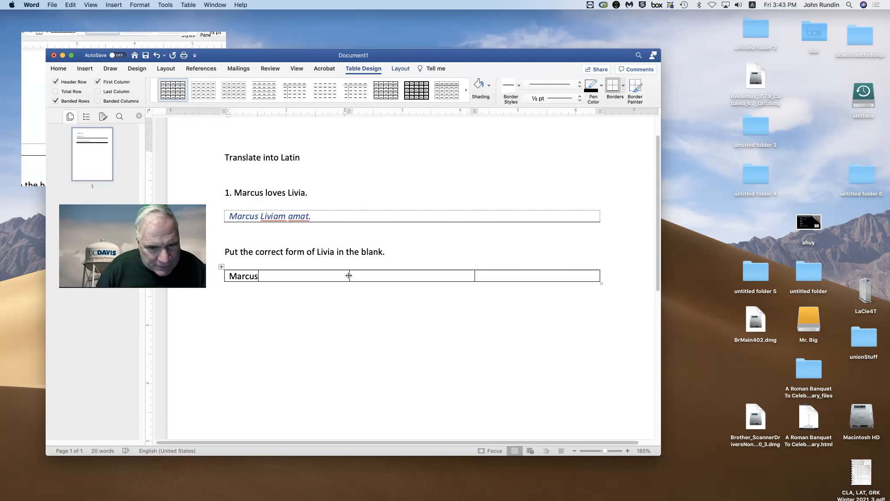
drag(349, 276, 281, 278)
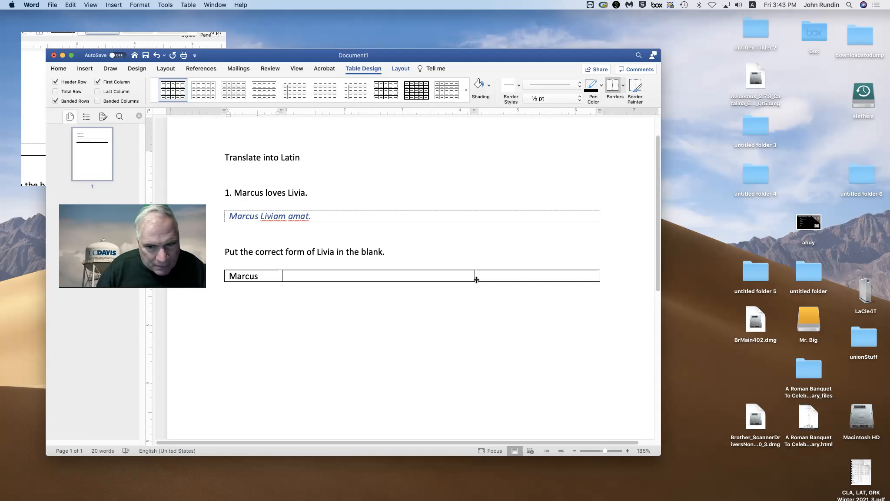
drag(475, 276, 337, 280)
click(371, 278)
text(amat.)
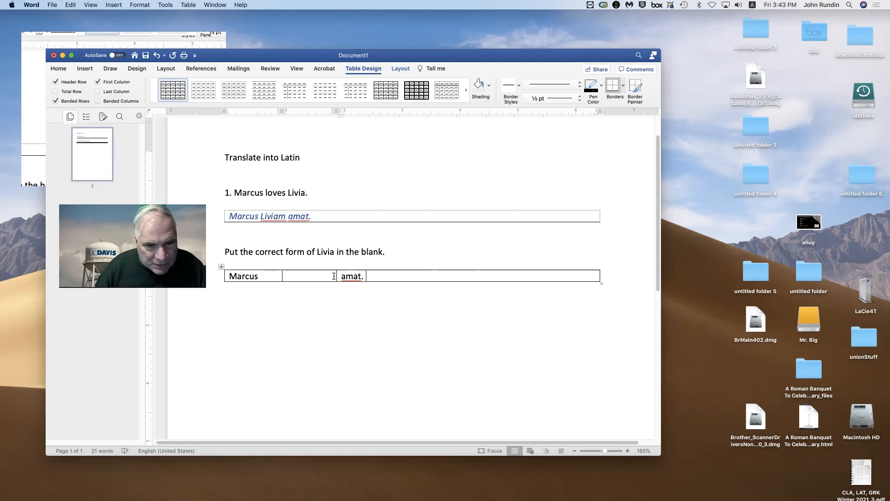
- Remove all borders from the three-cell table
click(221, 267)
click(623, 85)
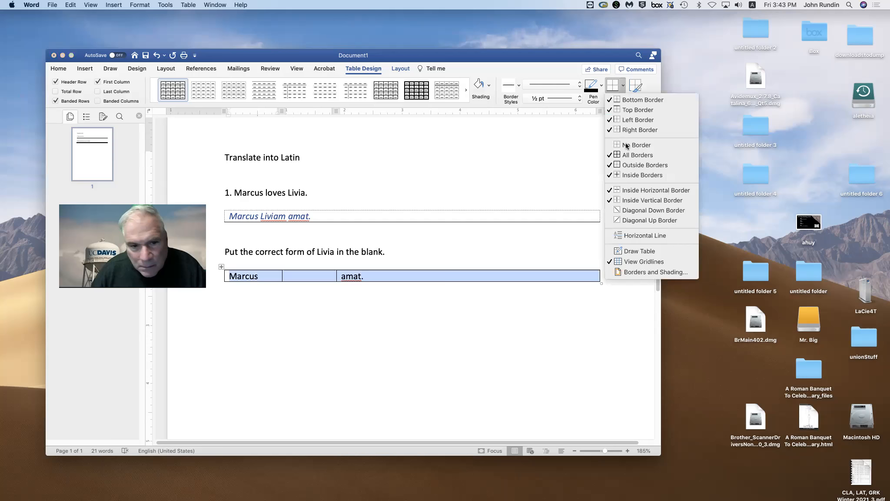
click(626, 145)
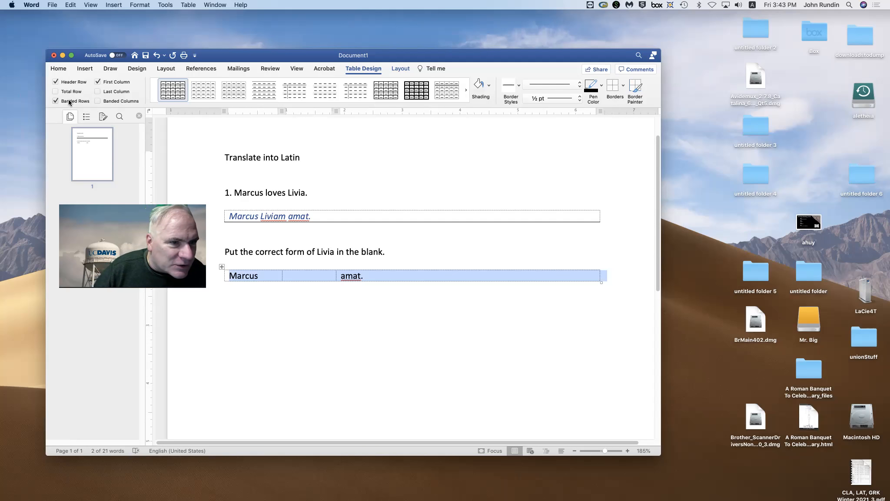
- Preview the worksheet without table gridlines, restore the gridlines and deselect the table
click(400, 68)
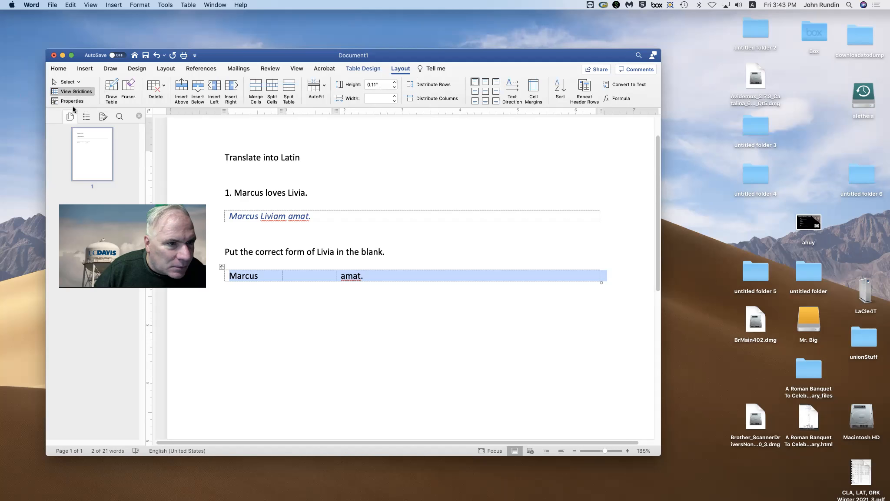
click(56, 92)
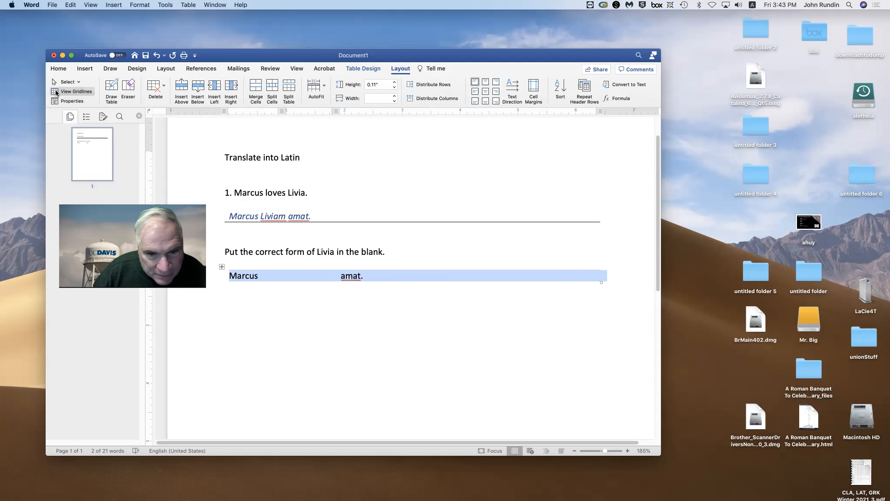
click(56, 92)
click(376, 276)
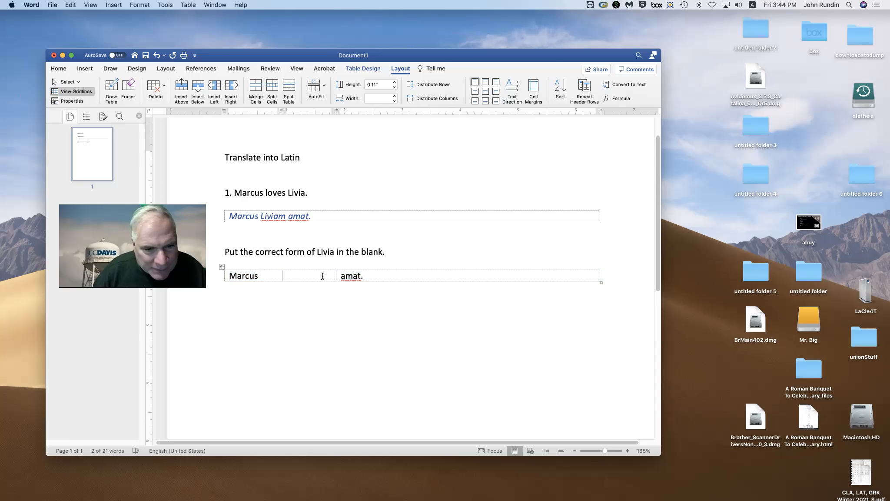
- Add a bottom border to the empty middle cell between "Marcus" and "amat." and hide the table gridlines
click(322, 275)
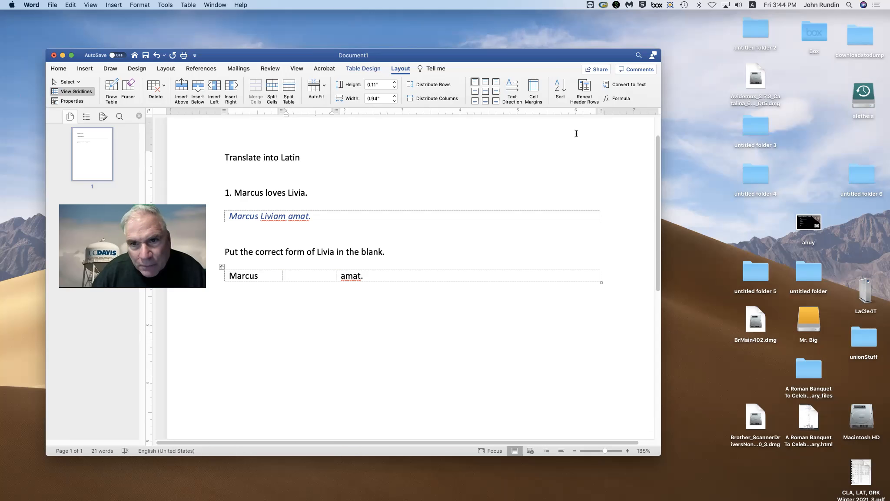
click(398, 70)
click(398, 70)
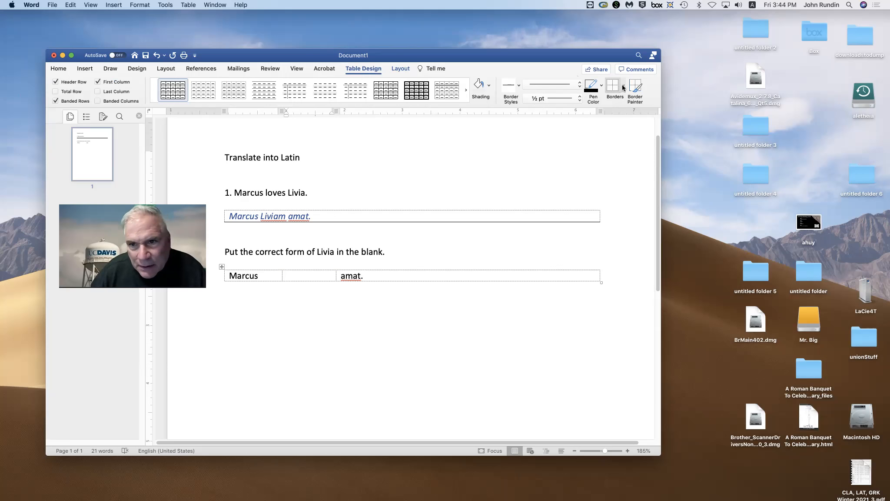
click(621, 85)
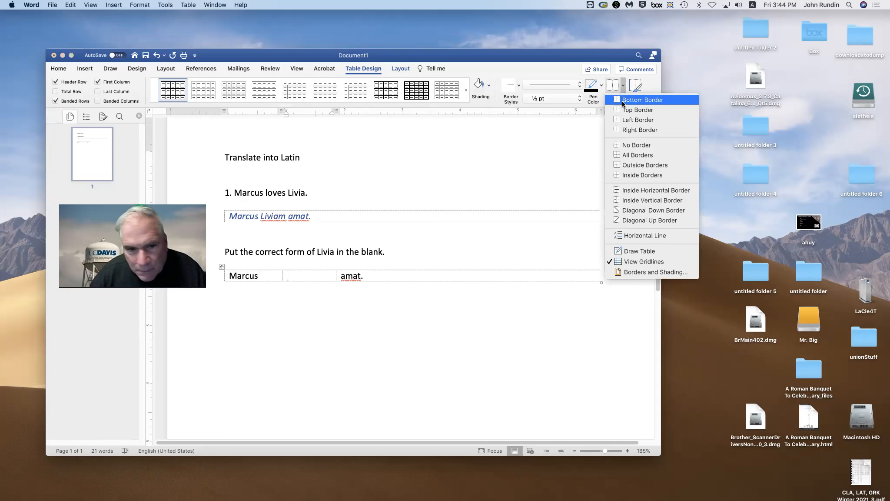
click(622, 100)
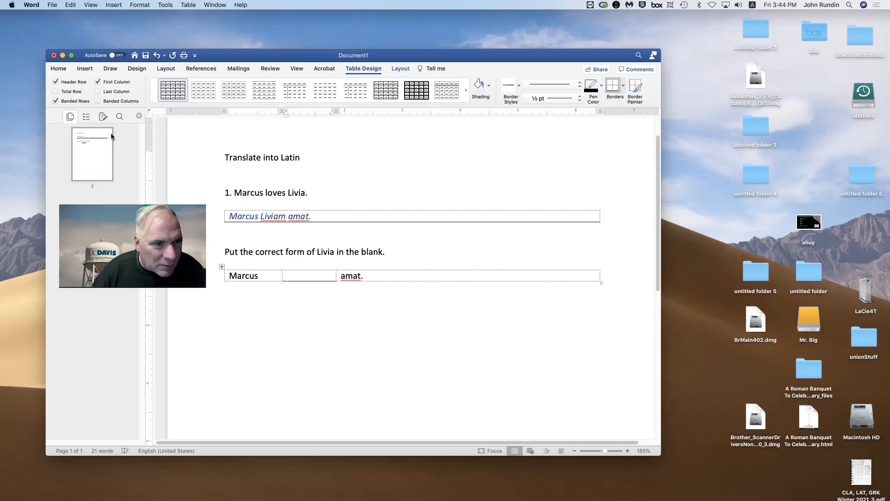
click(400, 69)
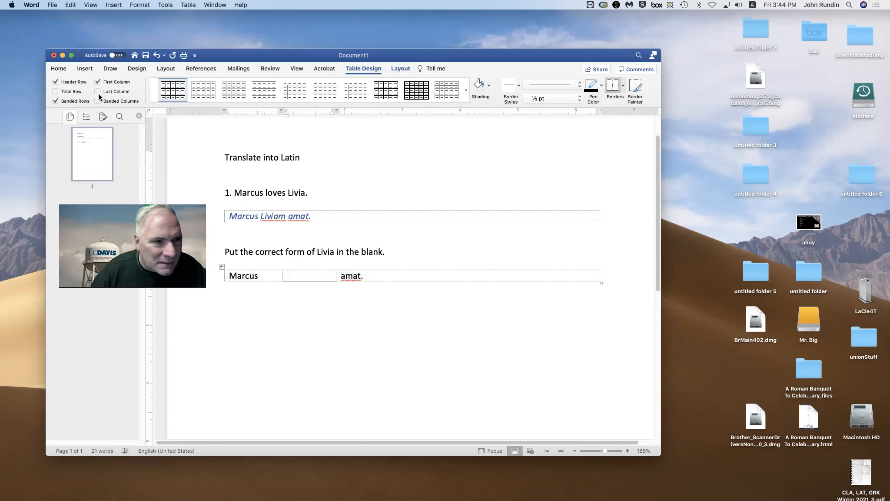
click(73, 91)
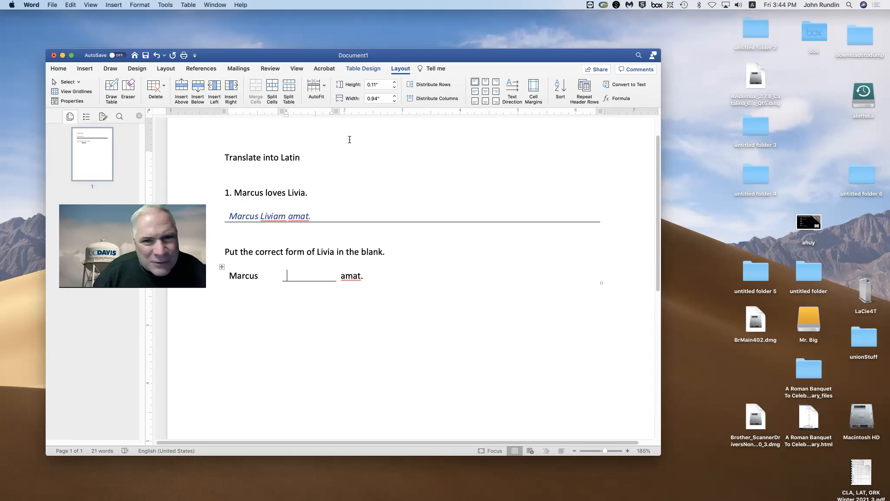
- Center the content of the blank middle cell and set its text to italic with a dark blue theme font color
click(486, 92)
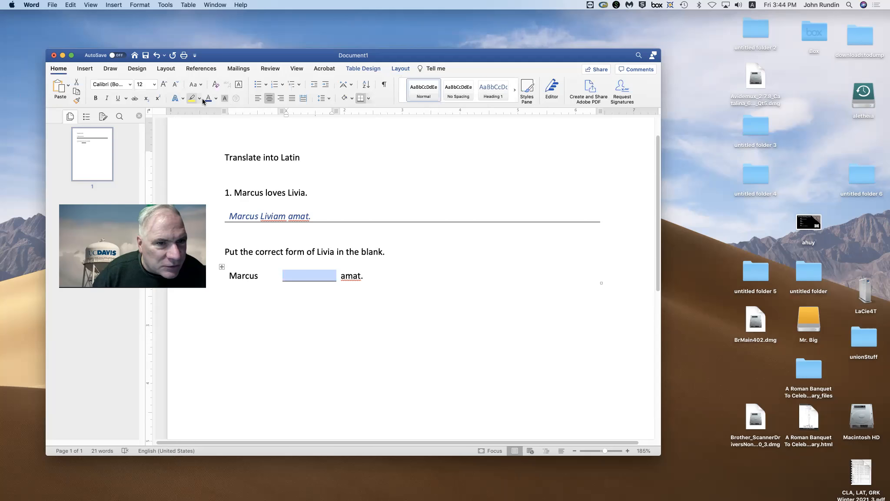
click(216, 98)
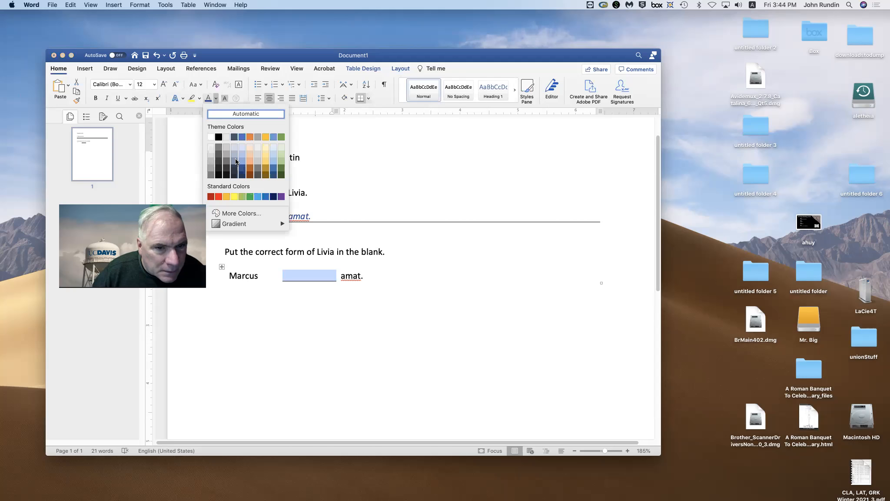
click(115, 100)
click(107, 98)
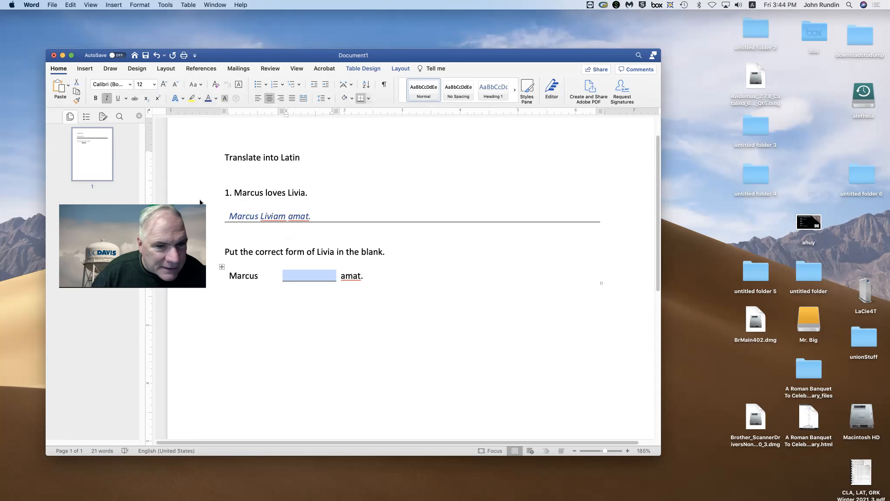
- Enter the sample answer "Liviam" in the blank cell and shift both of its side borders toward "Marcus" to tighten the sentence spacing
click(311, 276)
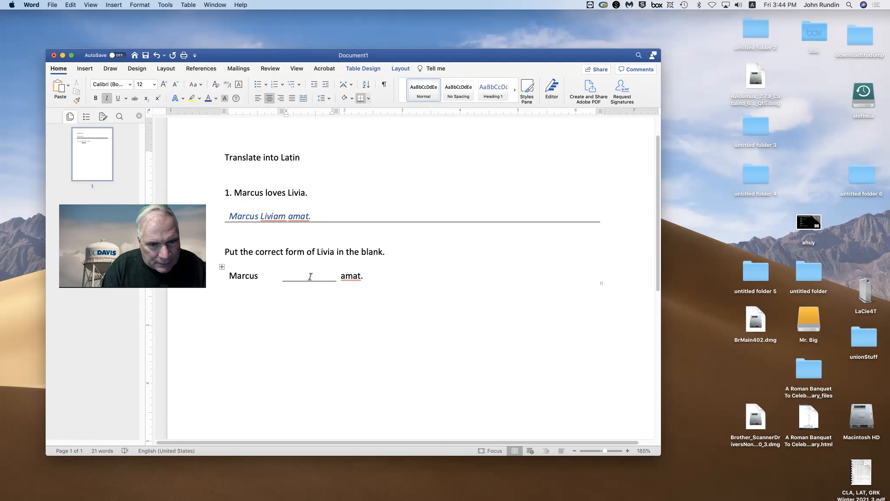
text(Liviam)
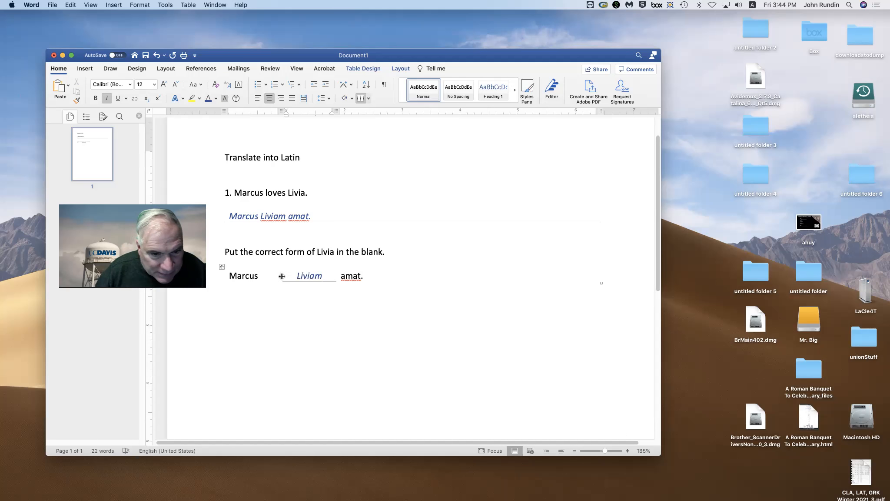
drag(278, 276, 272, 276)
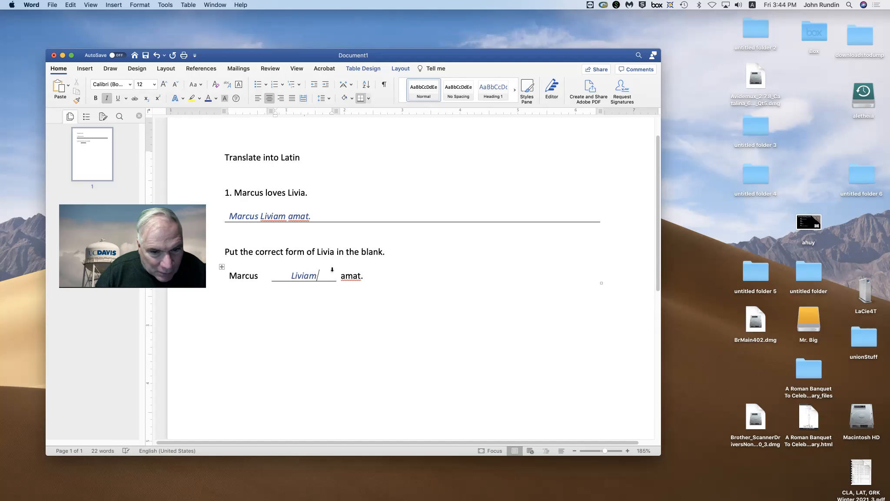
drag(336, 276, 323, 275)
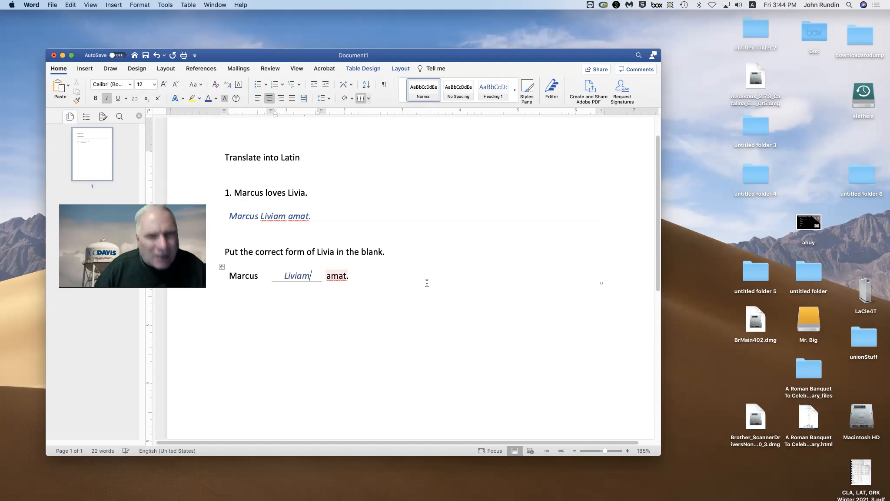